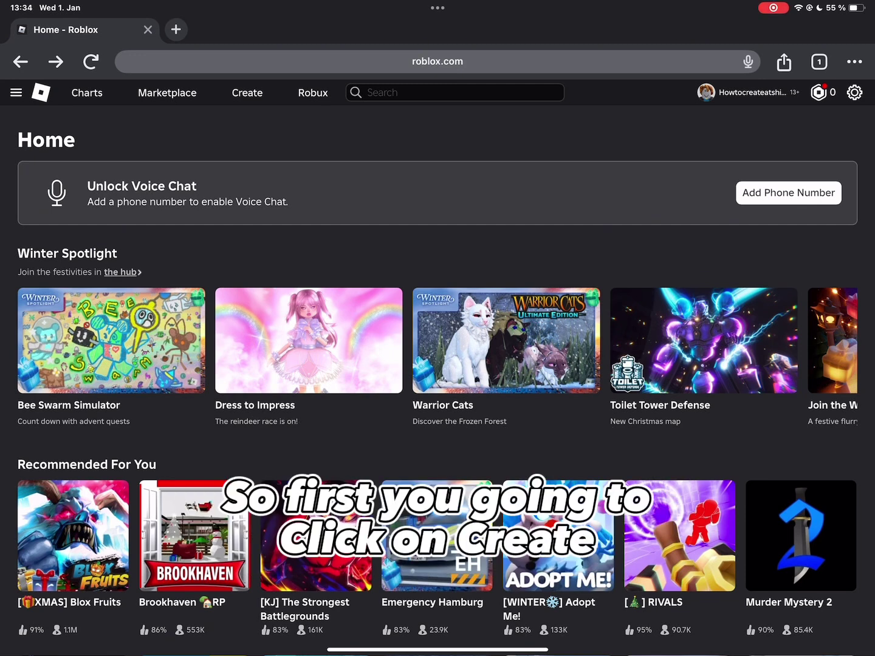
Go from the Roblox home page to Creator Hub via Create in the top bar
{"action": "left_click", "coordinate": [247, 93]}
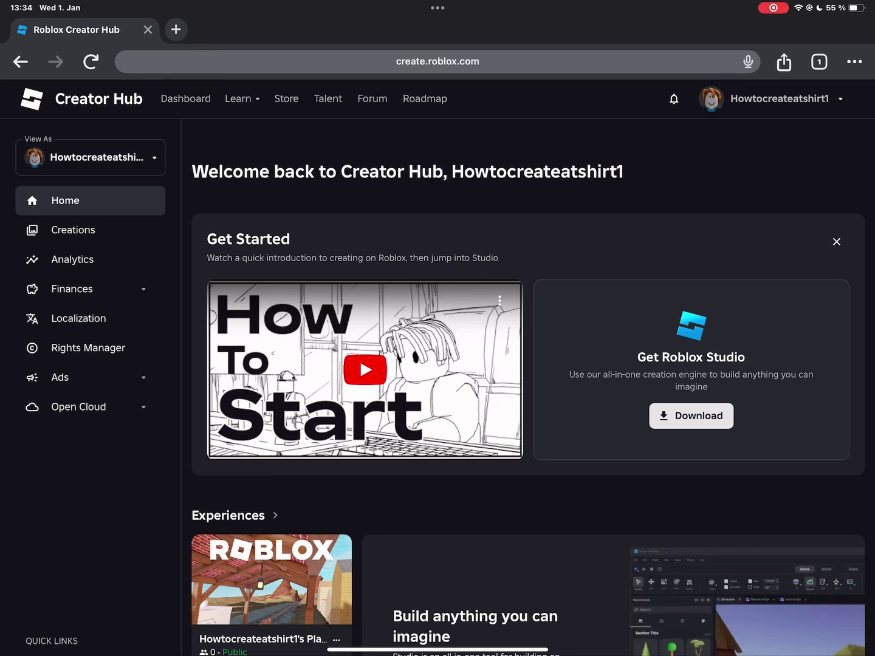
Show the Avatar Items section of Creations, which has no items yet
{"action": "left_click", "coordinate": [185, 100]}
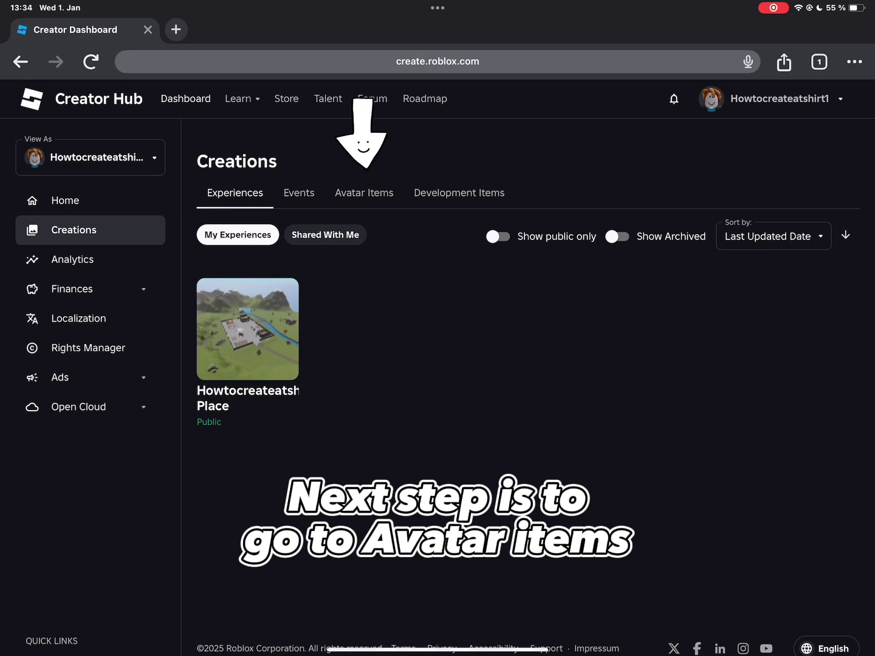
{"action": "left_click", "coordinate": [364, 193]}
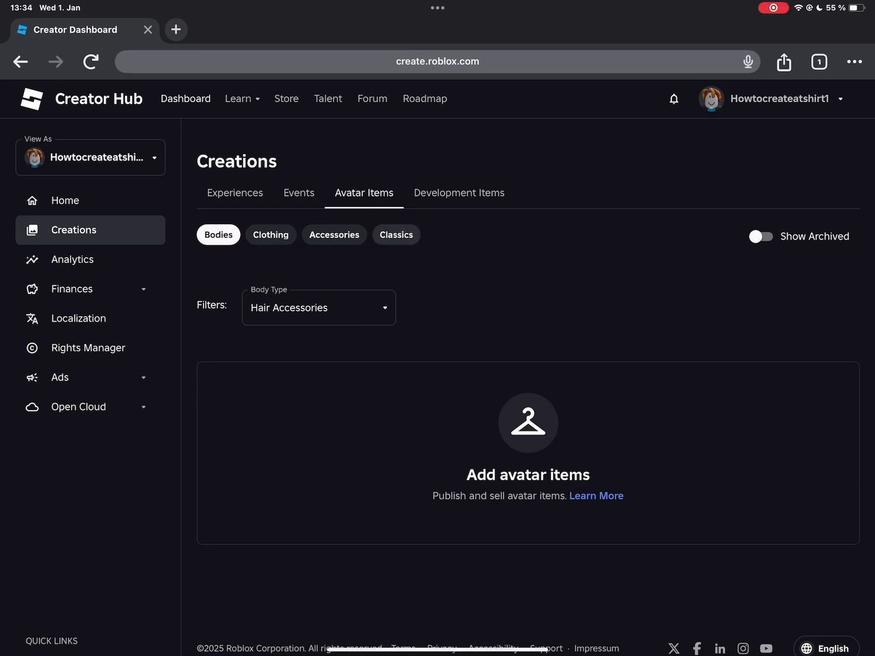
Start a Classic T-Shirt upload using the yellow ticket photo from the photo library
{"action": "left_click", "coordinate": [395, 234]}
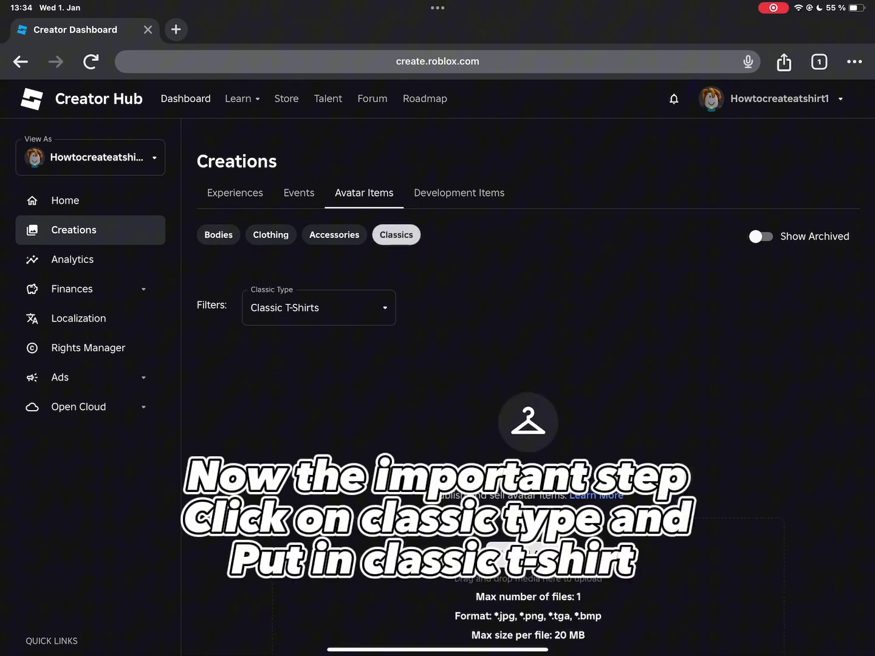
{"action": "scroll", "coordinate": [528, 394], "scroll_direction": "down", "scroll_amount": 3}
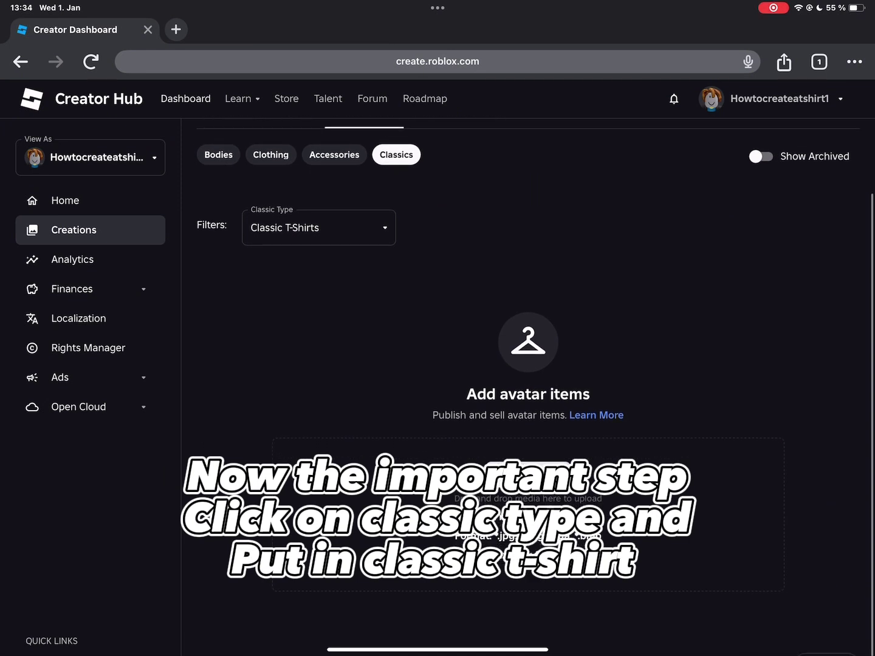
{"action": "left_click", "coordinate": [318, 241]}
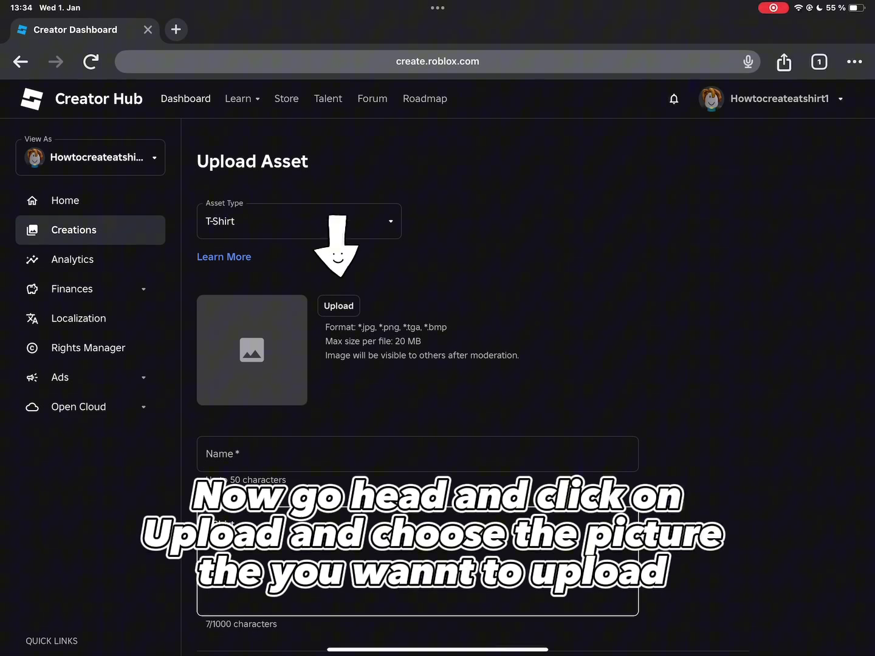
{"action": "left_click", "coordinate": [338, 306]}
{"action": "left_click", "coordinate": [300, 339]}
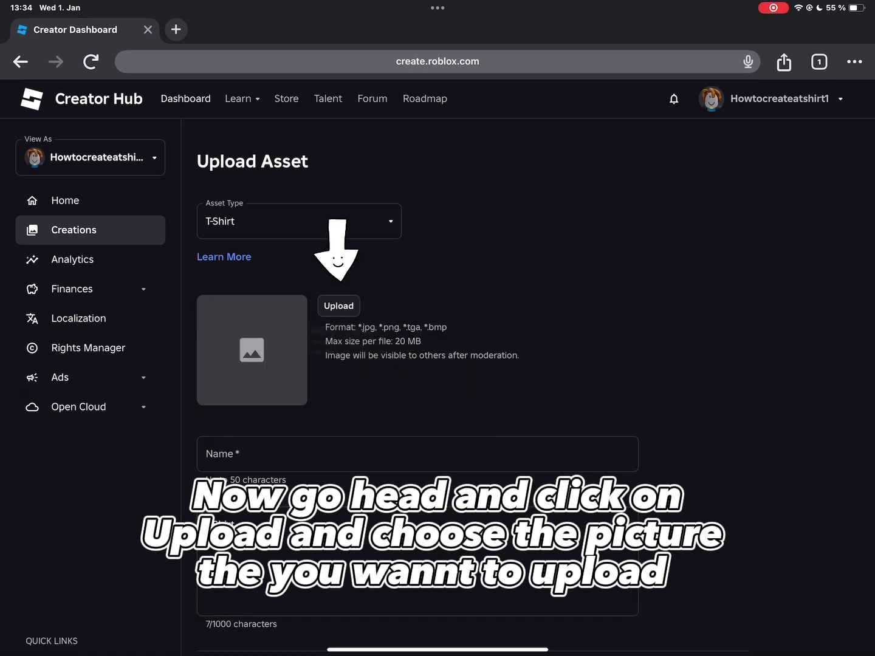
{"action": "left_click", "coordinate": [366, 314]}
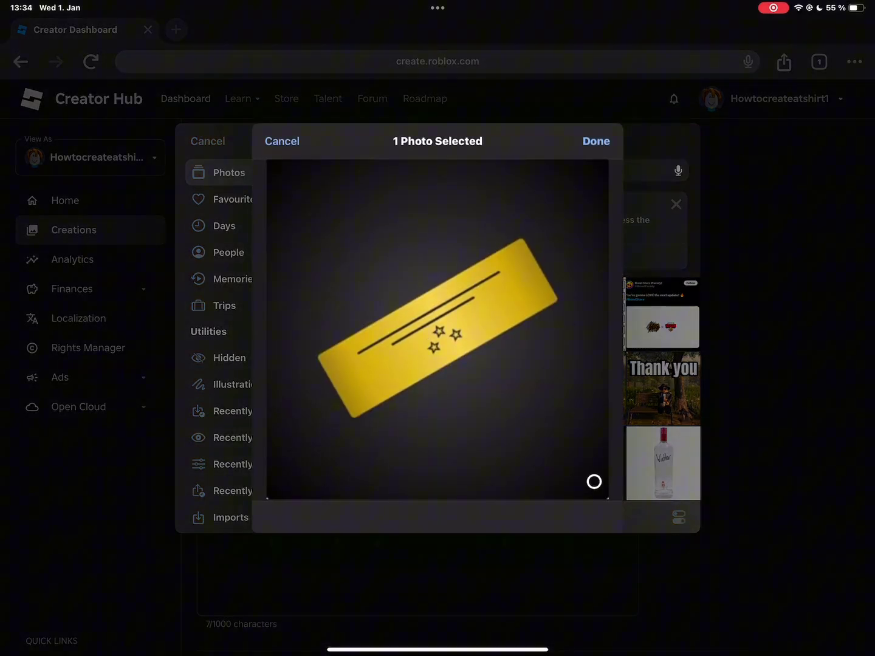
{"action": "left_click", "coordinate": [596, 141]}
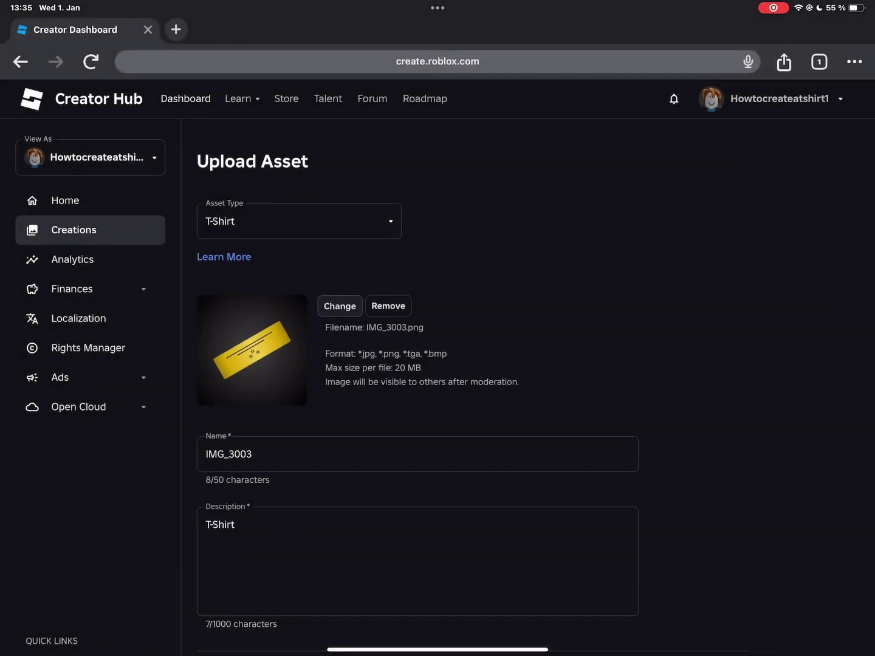
Rename the T-shirt from IMG_3003 to 'Ticket' and submit the upload
{"action": "left_click", "coordinate": [417, 454]}
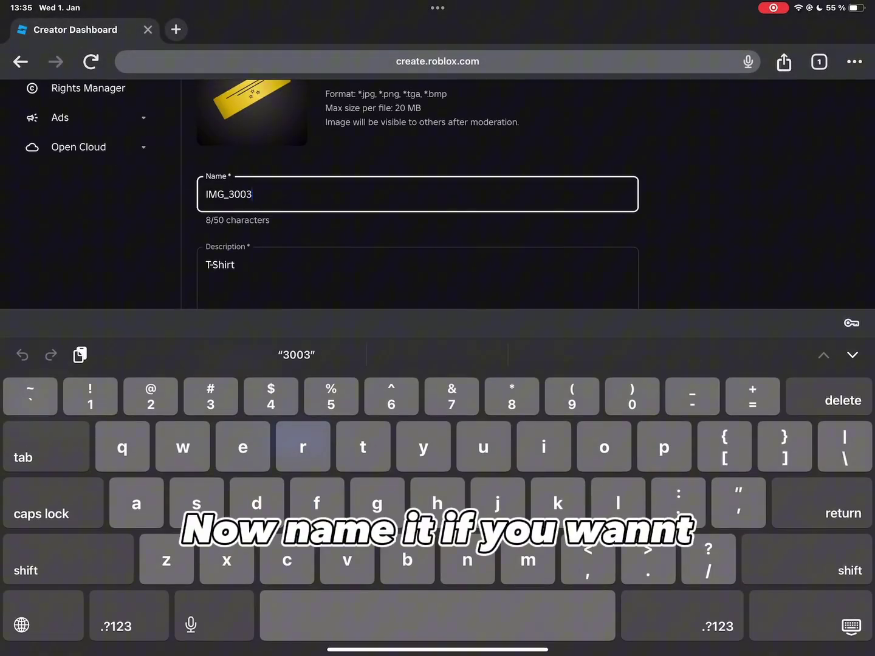
{"action": "key", "text": "BackSpace"}
{"action": "key", "text": "BackSpace"}
{"action": "key", "text": "BackSpace"}
{"action": "key", "text": "BackSpace"}
{"action": "key", "text": "BackSpace"}
{"action": "key", "text": "BackSpace"}
{"action": "key", "text": "BackSpace"}
{"action": "key", "text": "BackSpace"}
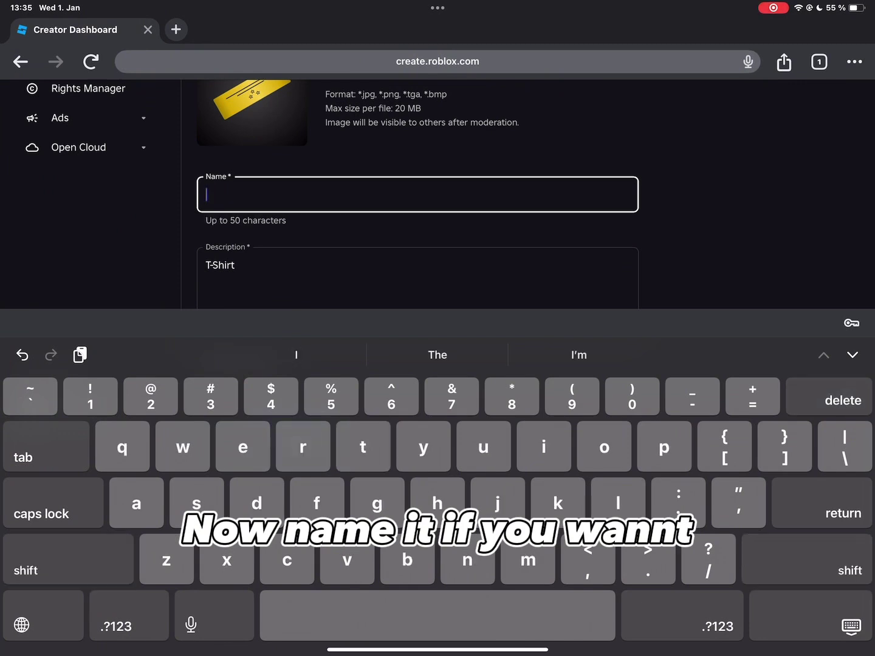
{"action": "type", "text": "Ticket"}
{"action": "left_click", "coordinate": [852, 625]}
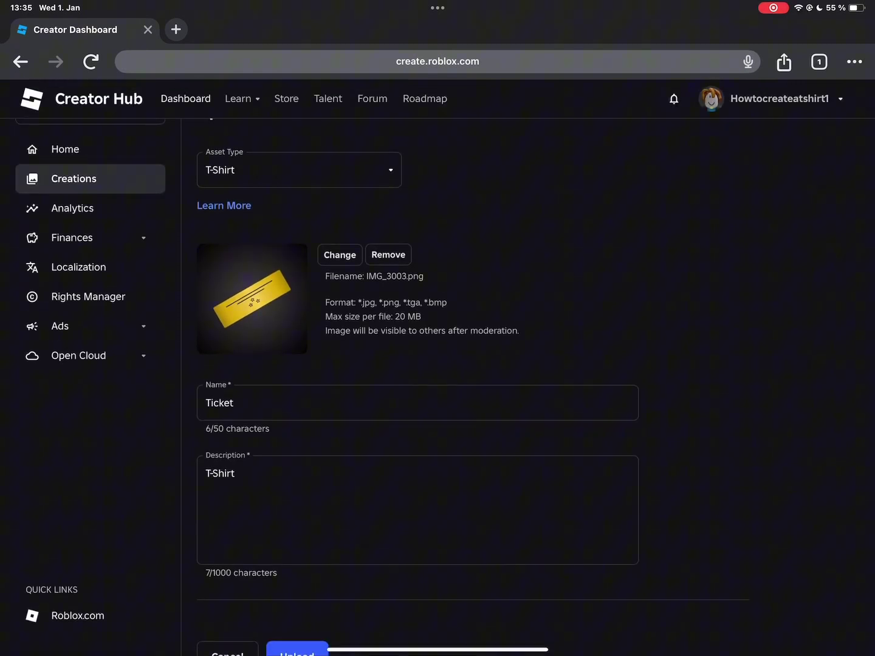
{"action": "left_click", "coordinate": [417, 456]}
{"action": "scroll", "coordinate": [438, 410], "scroll_direction": "down", "scroll_amount": 1}
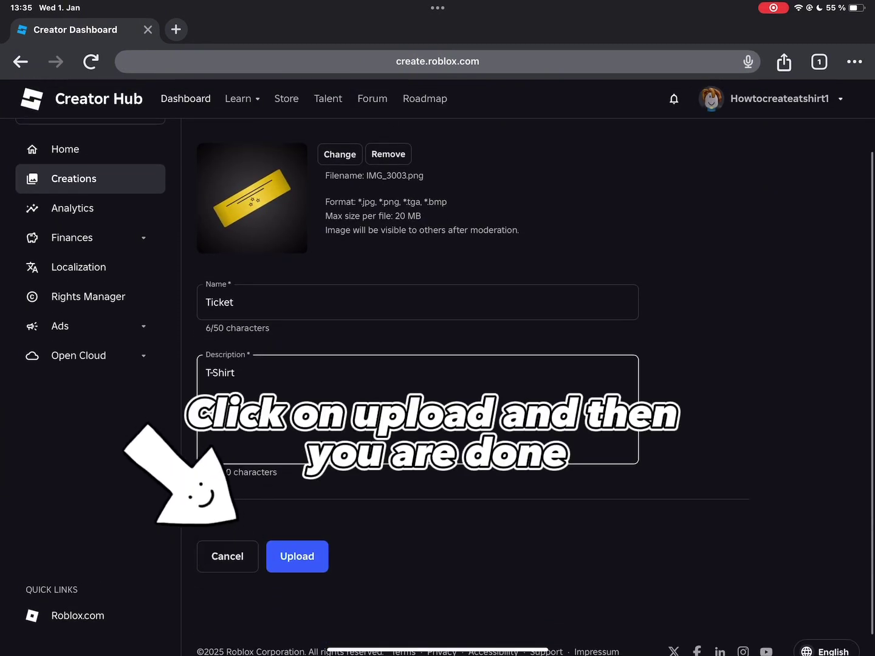
{"action": "left_click", "coordinate": [297, 557]}
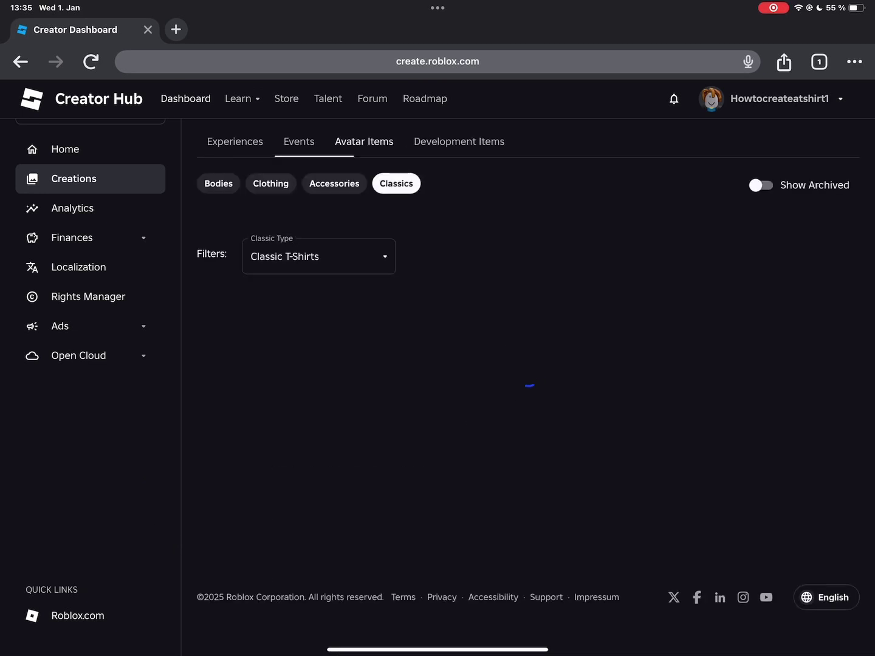
{"action": "scroll", "coordinate": [527, 383], "scroll_direction": "down", "scroll_amount": 1}
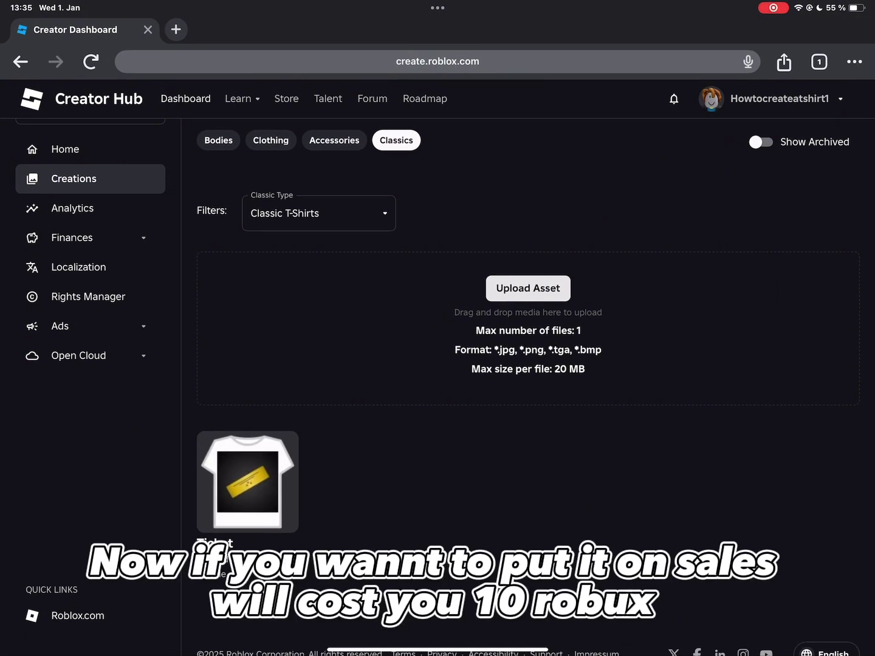
Open the Configure page for the Ticket T-shirt from its options menu
{"action": "left_click", "coordinate": [248, 482]}
{"action": "left_click", "coordinate": [284, 445]}
{"action": "left_click", "coordinate": [247, 482]}
Turn On Sale on for Ticket, revealing the price field and 10 Robux fee
{"action": "left_click", "coordinate": [247, 482]}
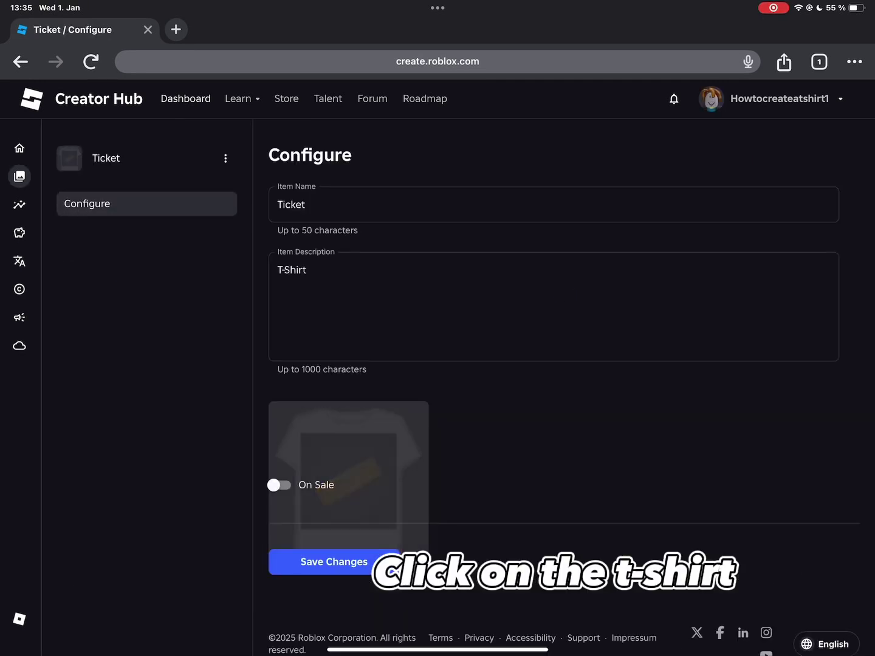
{"action": "scroll", "coordinate": [555, 383], "scroll_direction": "down", "scroll_amount": 1}
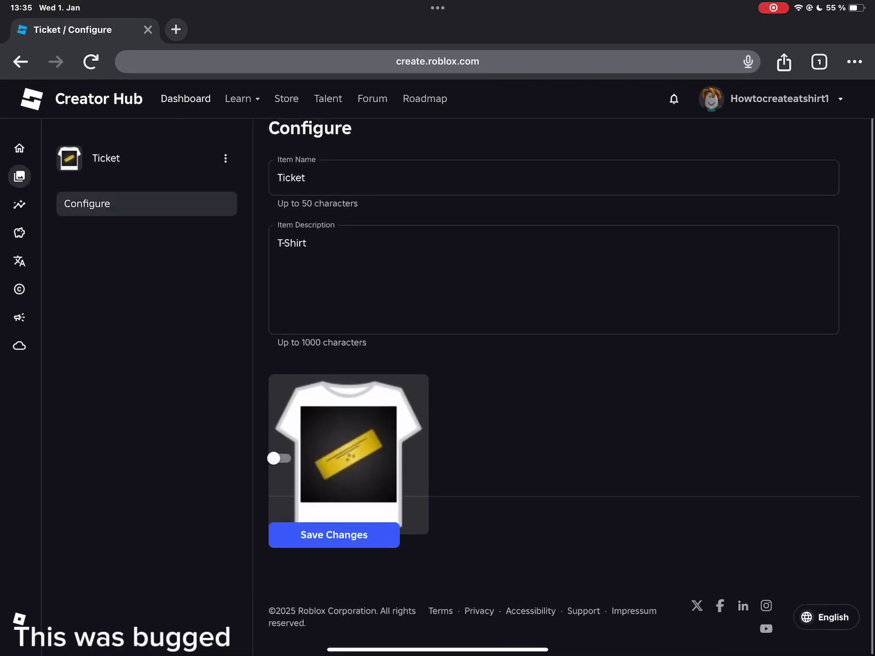
{"action": "scroll", "coordinate": [554, 342], "scroll_direction": "up", "scroll_amount": 2}
{"action": "left_click", "coordinate": [281, 510]}
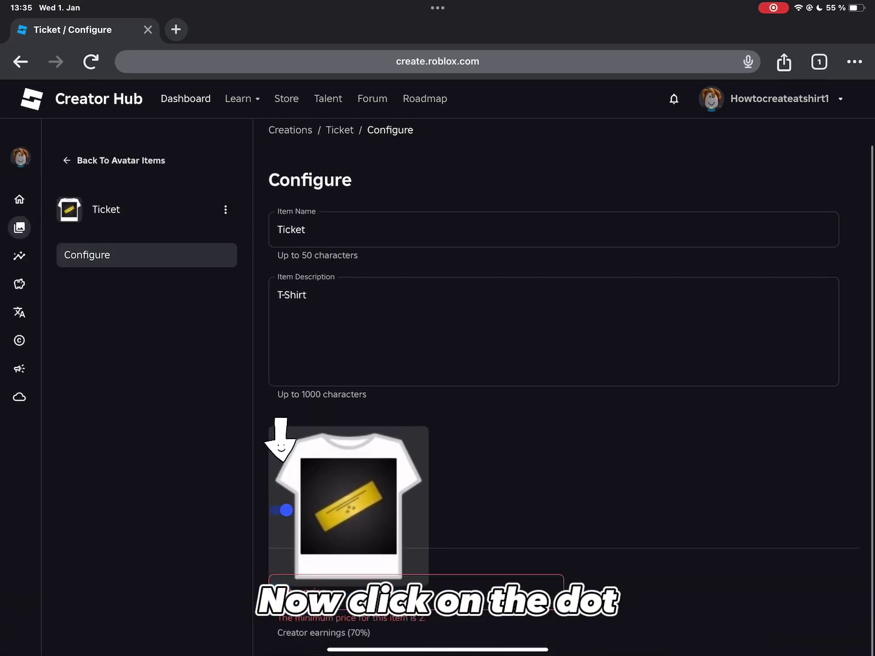
{"action": "scroll", "coordinate": [554, 383], "scroll_direction": "down", "scroll_amount": 3}
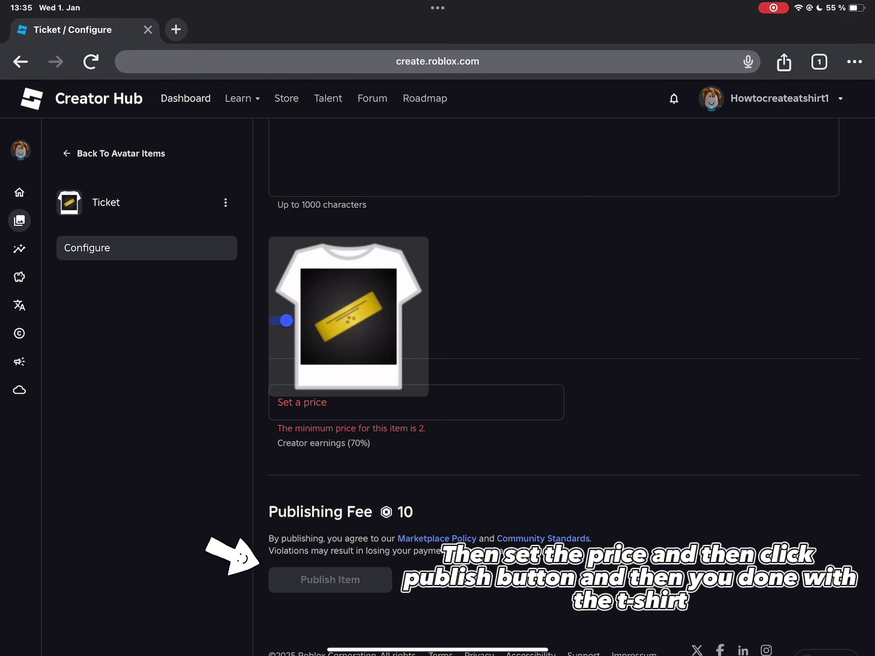
{"action": "scroll", "coordinate": [438, 383], "scroll_direction": "down", "scroll_amount": 1}
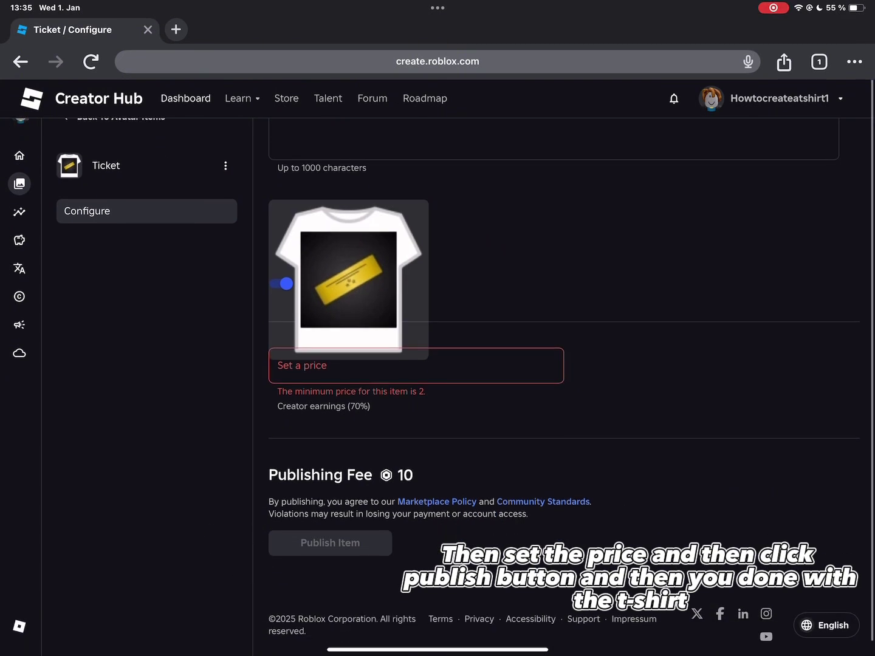